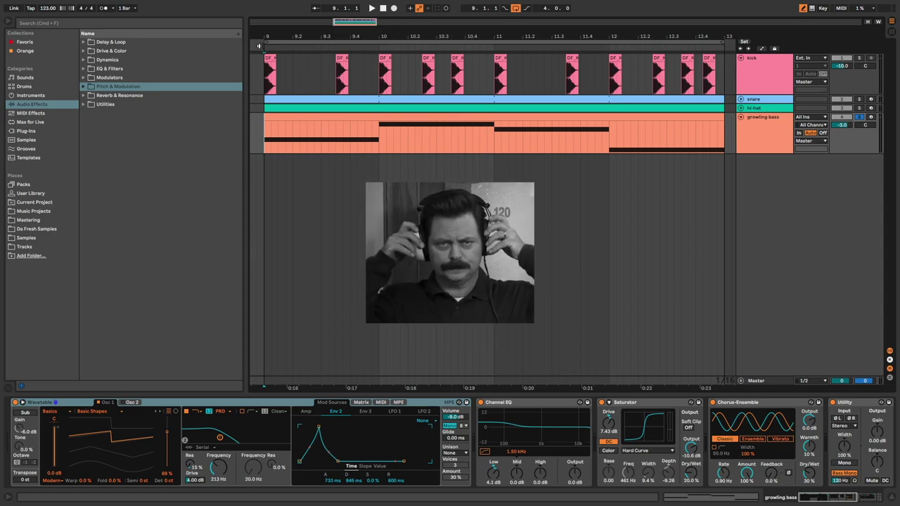
Step: Preview the bass loop and set Wavetable to mono: filter 213 Hz, resonance 15%, drive 8 dB
key(space)
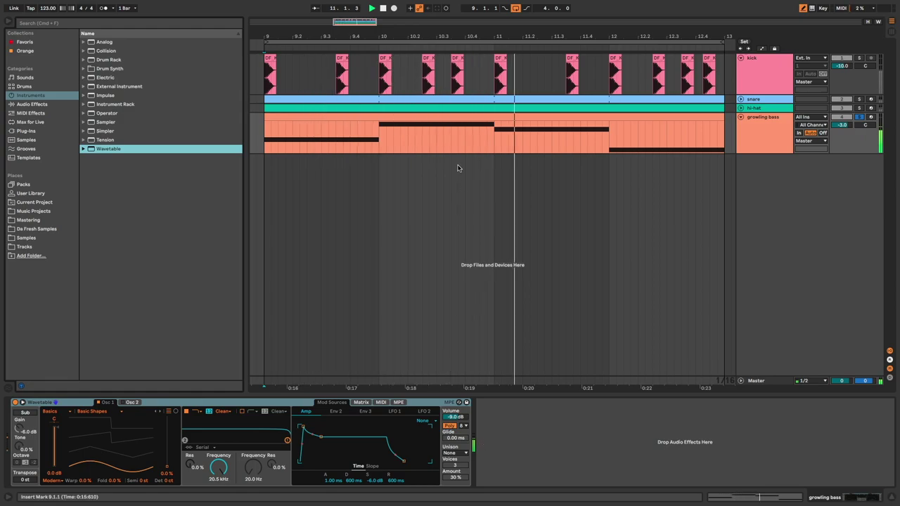
double_click(455, 118)
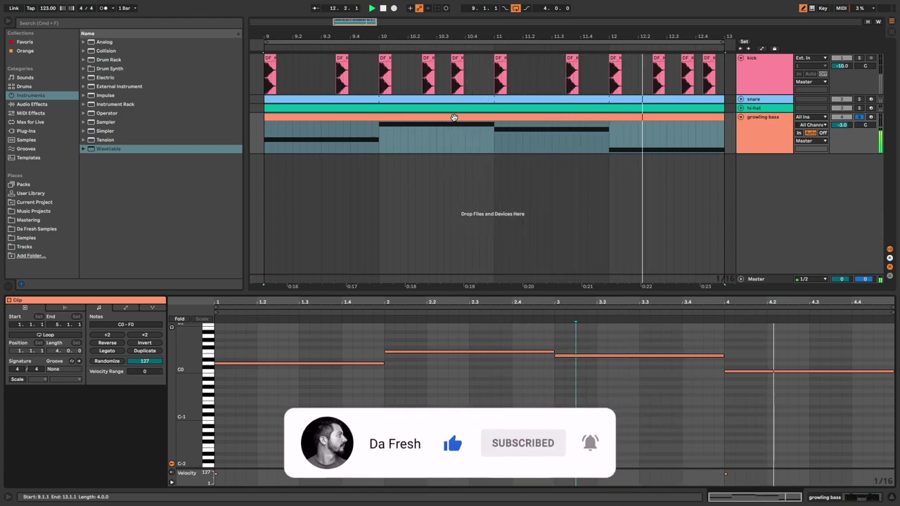
click(768, 124)
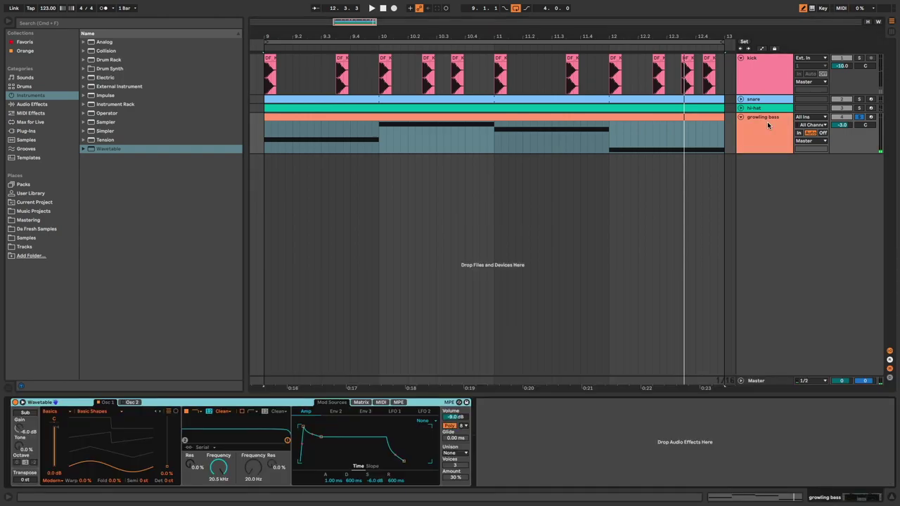
click(453, 426)
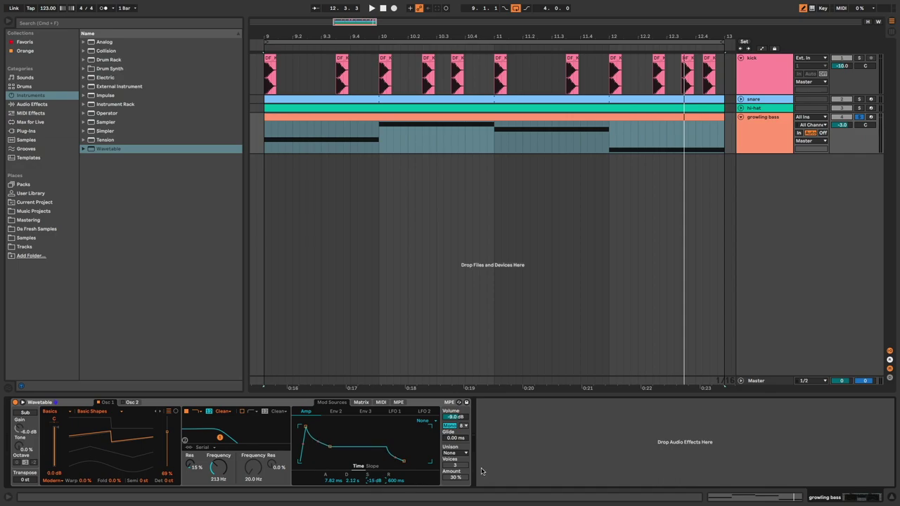
key(space)
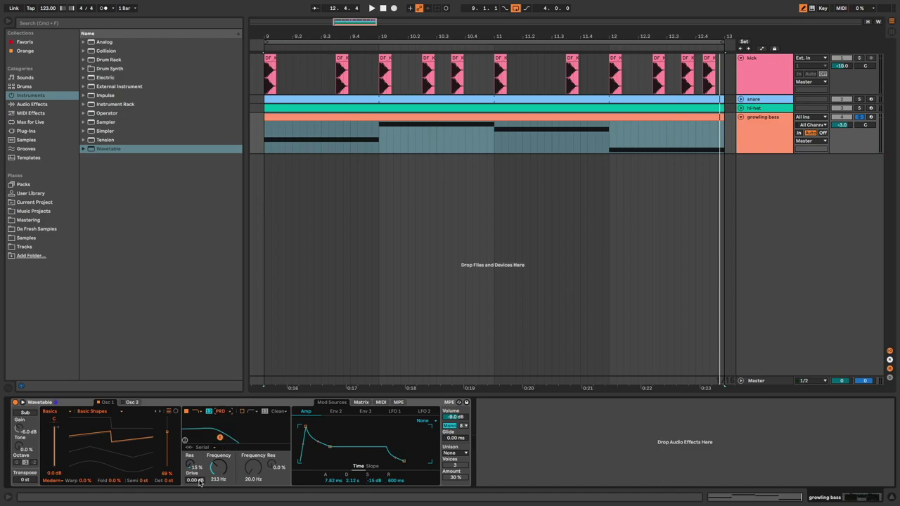
key(space)
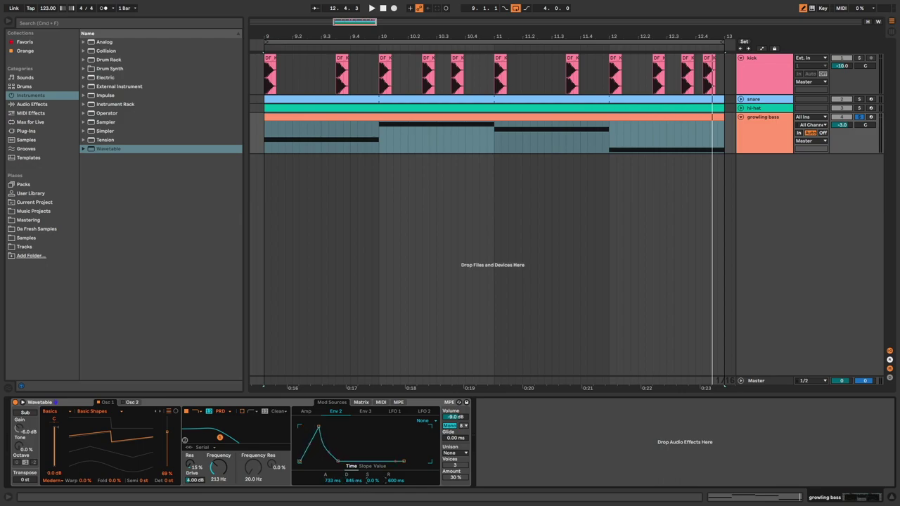
Step: In the modulation matrix, route Env 2 to Filter 1 frequency at 50 and audition it
click(360, 402)
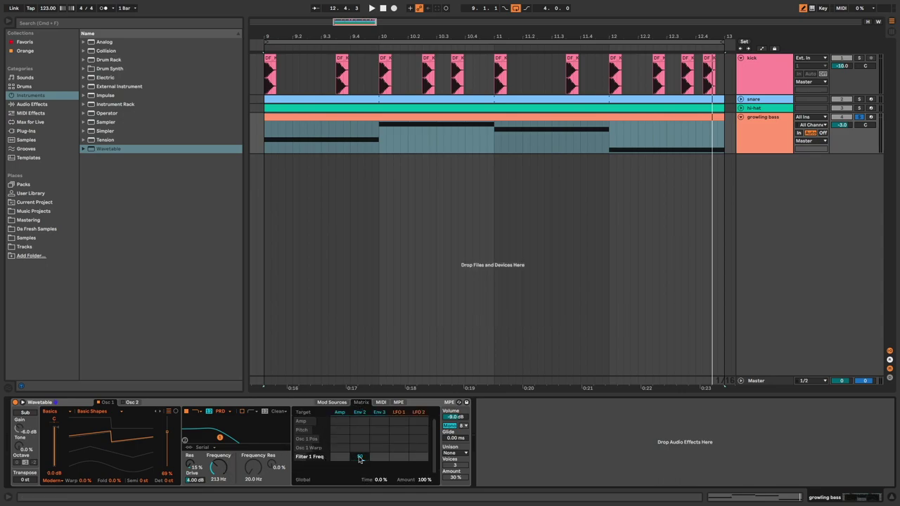
key(space)
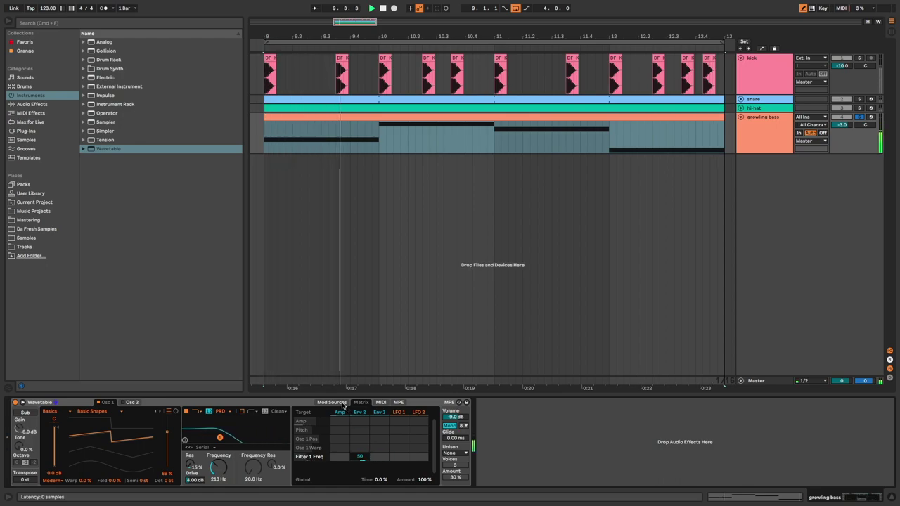
click(341, 404)
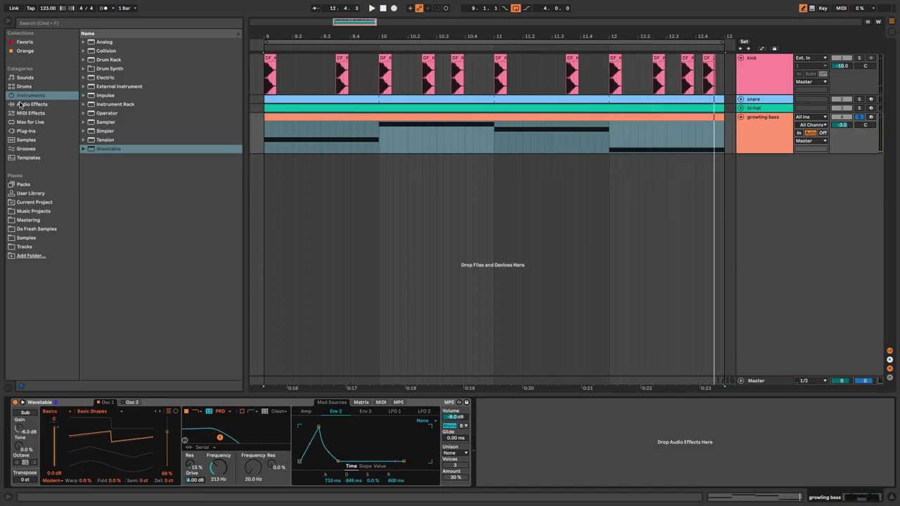
click(19, 103)
Step: Add Channel EQ to the bass with a 4.1 dB low boost and audition it
click(83, 68)
double_click(114, 87)
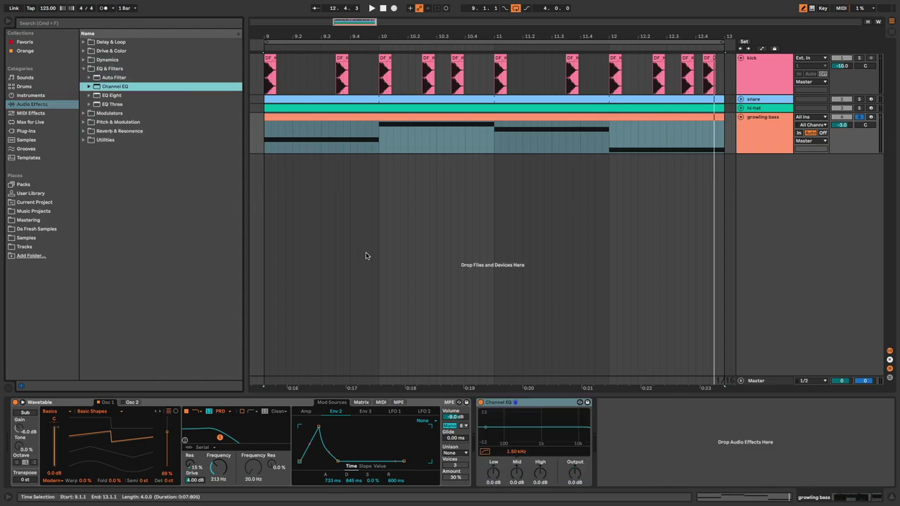
drag(494, 476, 494, 466)
key(space)
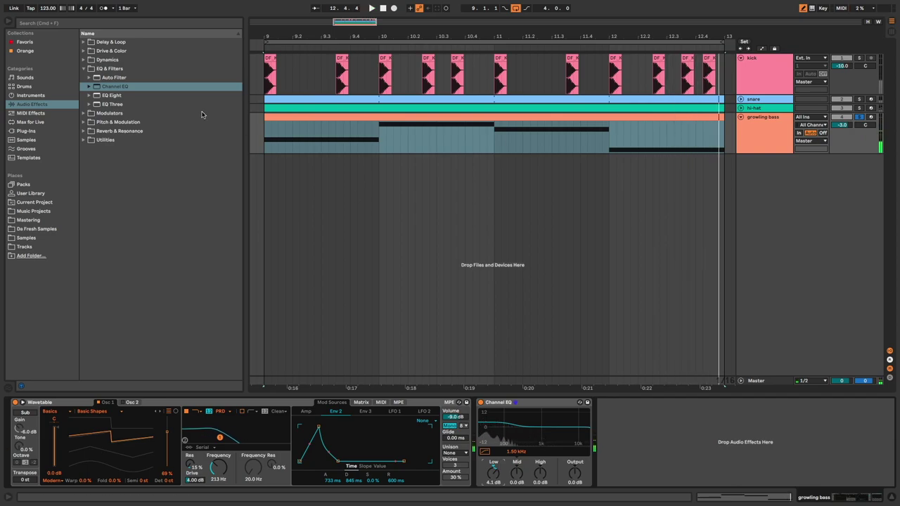
Step: Add a Saturator after the EQ using the Hard Curve shape at 7.43 dB drive
click(81, 51)
double_click(113, 131)
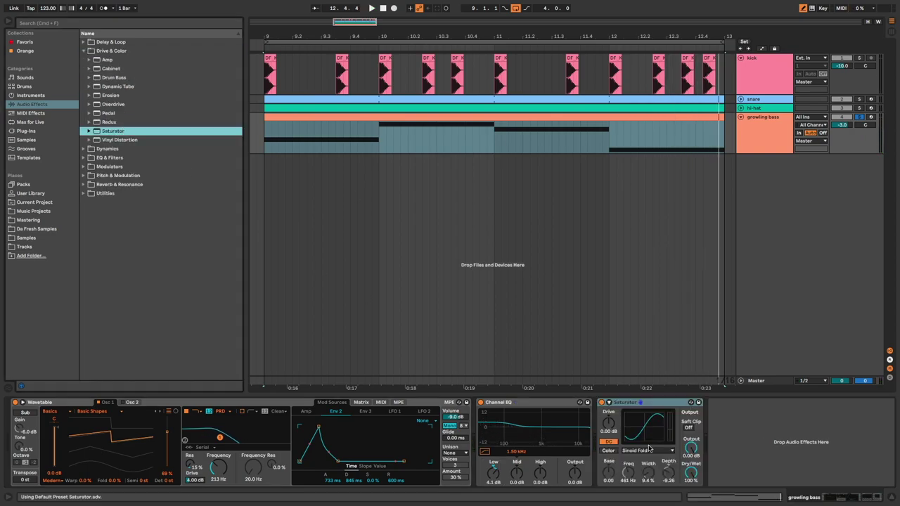
click(648, 451)
click(652, 478)
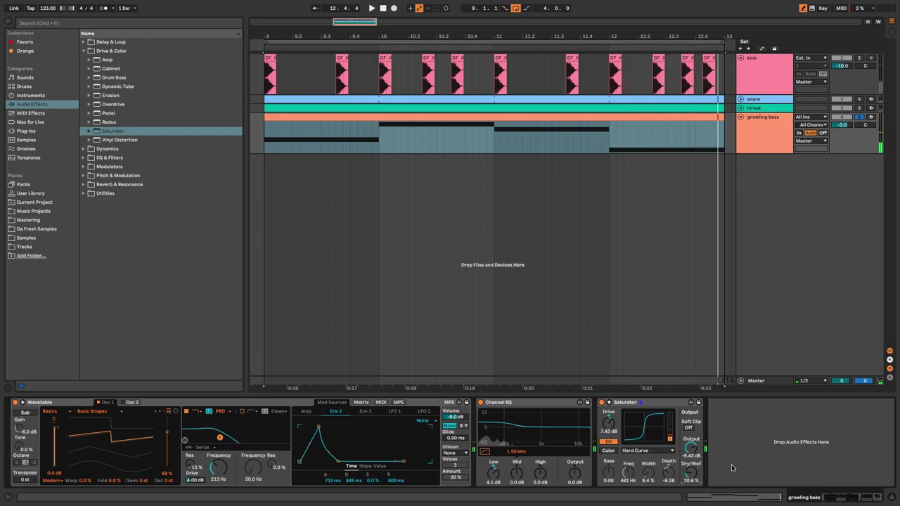
Step: Add Chorus-Ensemble after the Saturator and raise its amount to 30% dry/wet
click(98, 177)
double_click(111, 104)
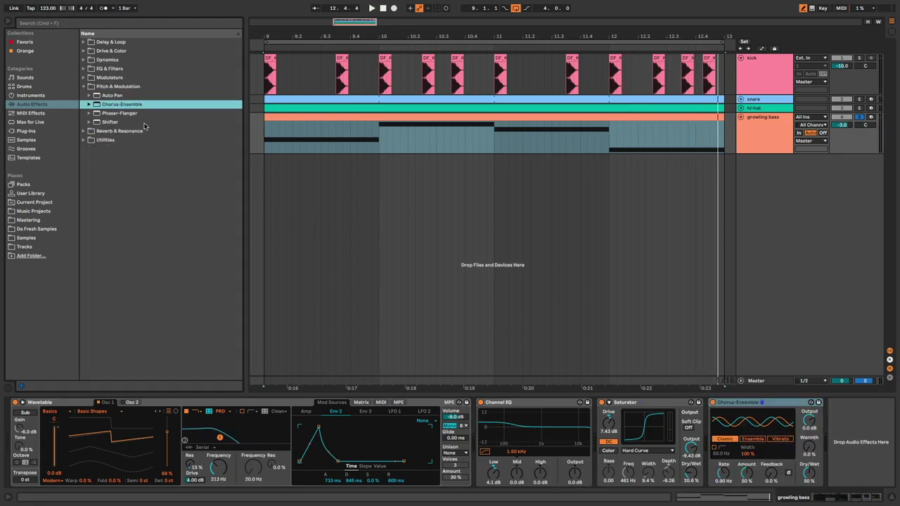
drag(746, 472, 746, 470)
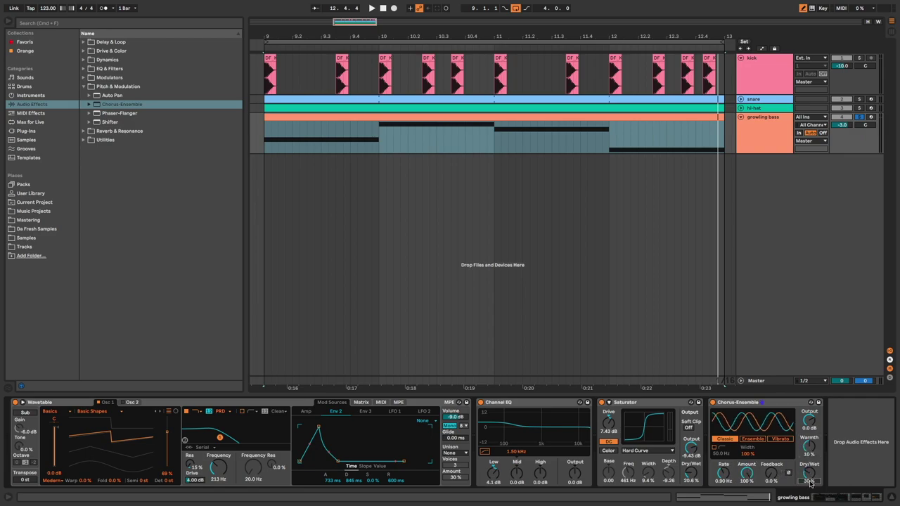
click(89, 141)
Step: Add Utility after the chorus with Bass Mono at 120 Hz and play the full chain
double_click(111, 157)
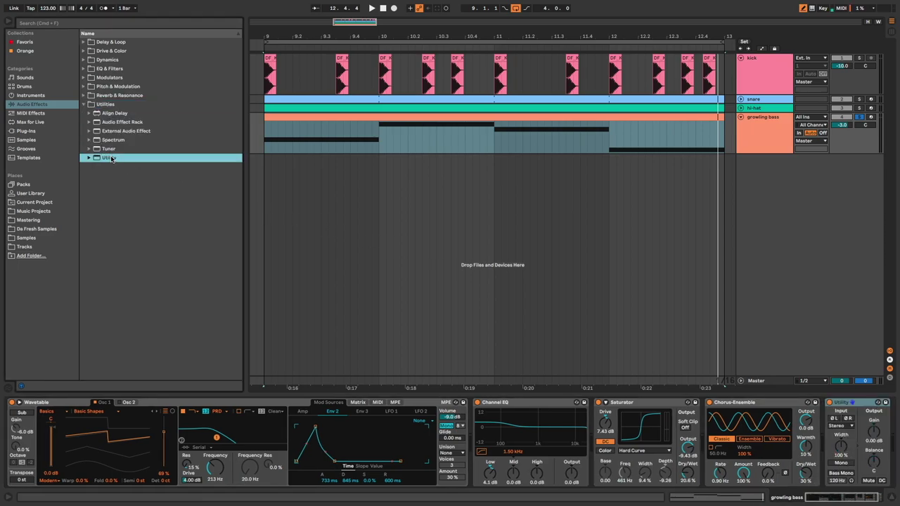
click(841, 472)
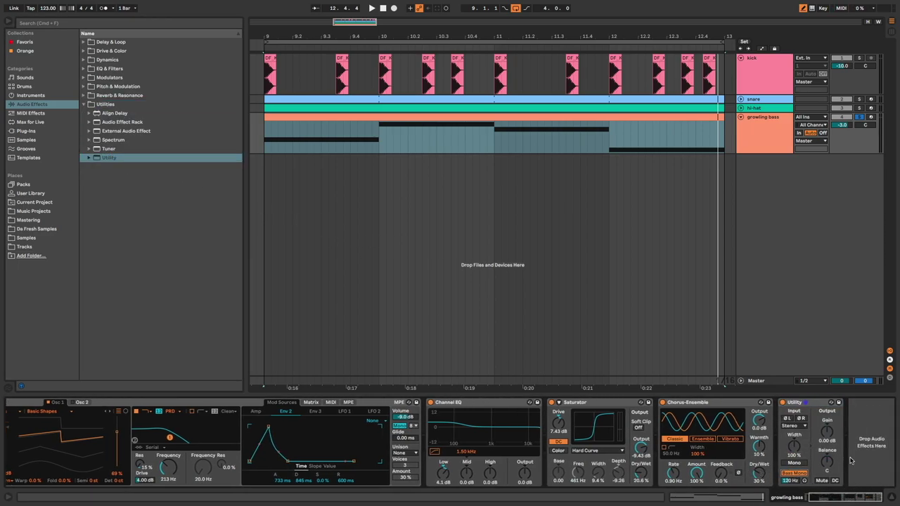
key(space)
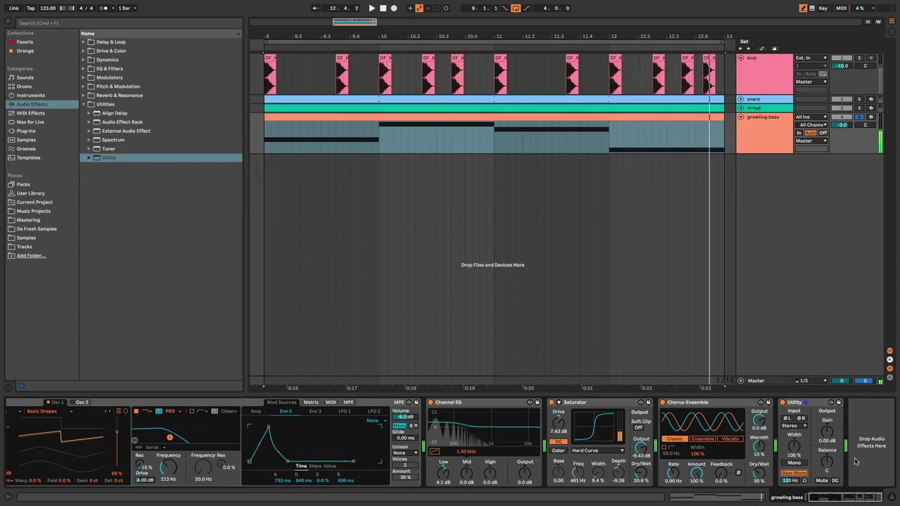
Step: Select the Channel EQ, play the loop, and switch the EQ on at 1.50 kHz
click(468, 407)
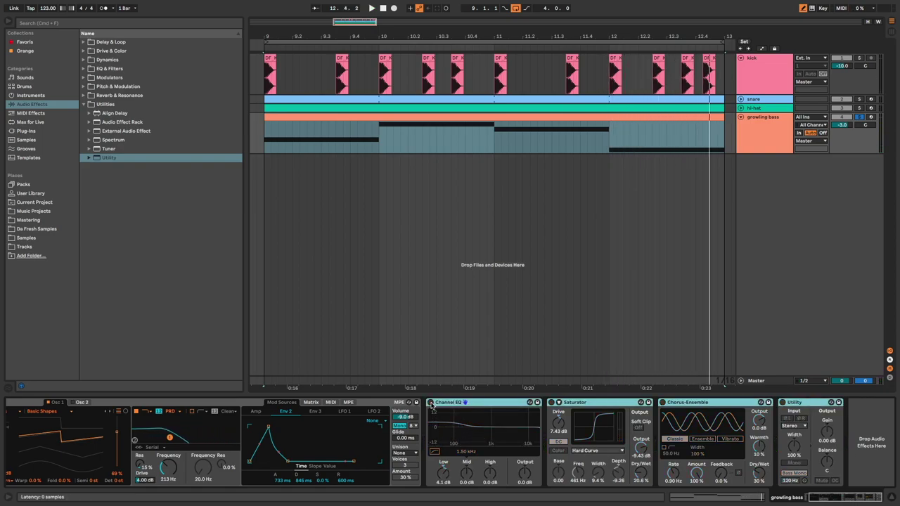
key(space)
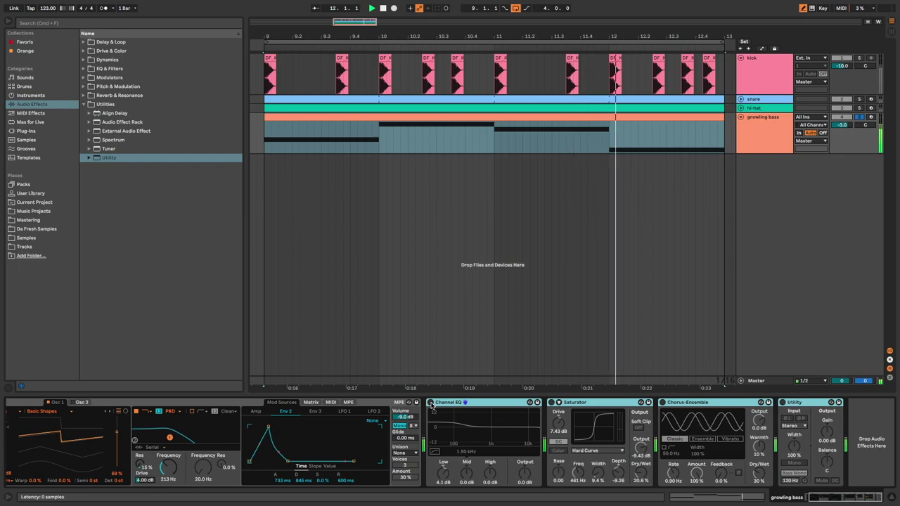
click(430, 403)
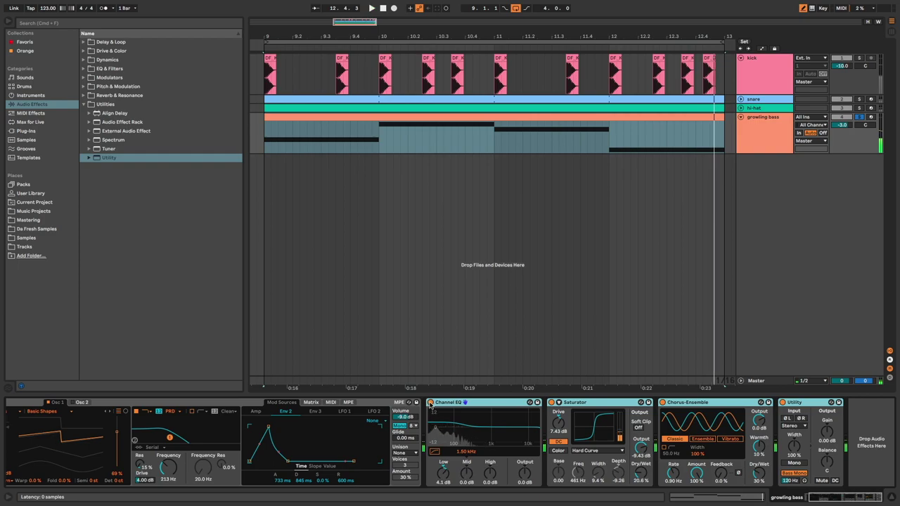
Step: Add a Reverb after Utility, lower its dry/wet to 7.9%, and compare it bypassed and on
click(84, 95)
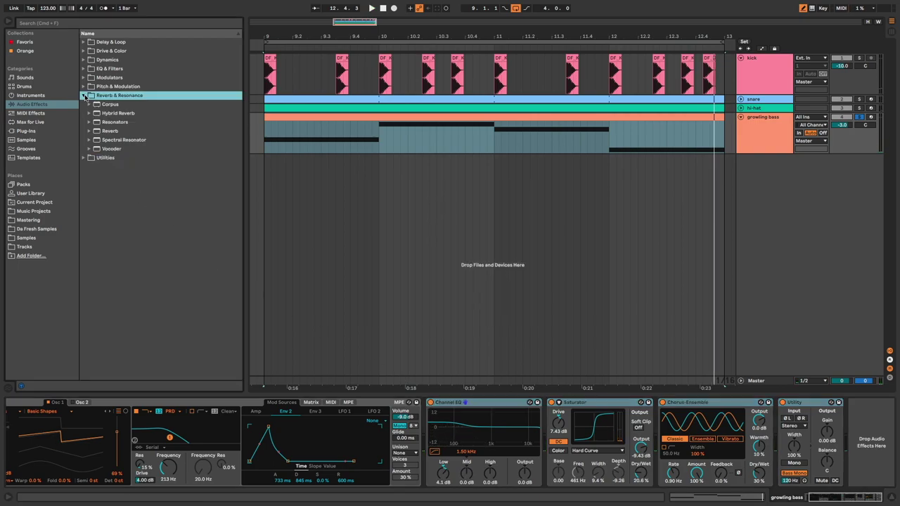
double_click(109, 131)
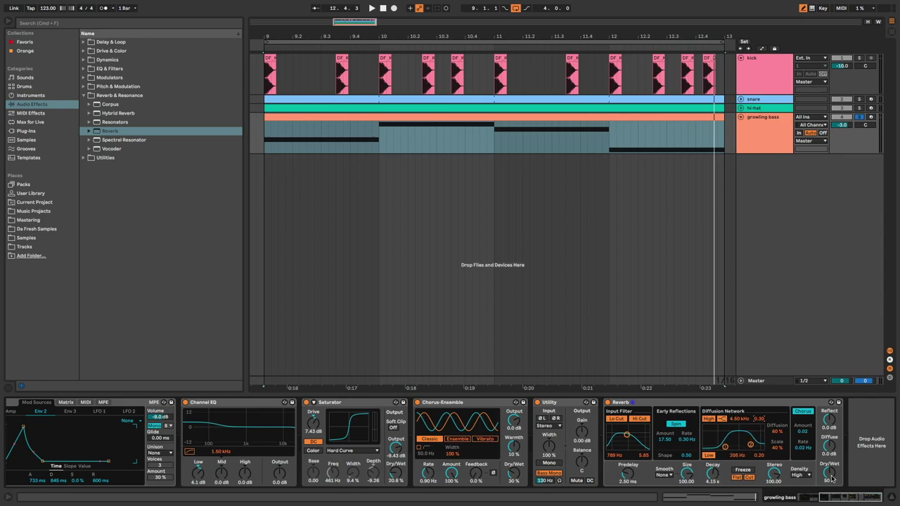
key(space)
drag(832, 479, 832, 498)
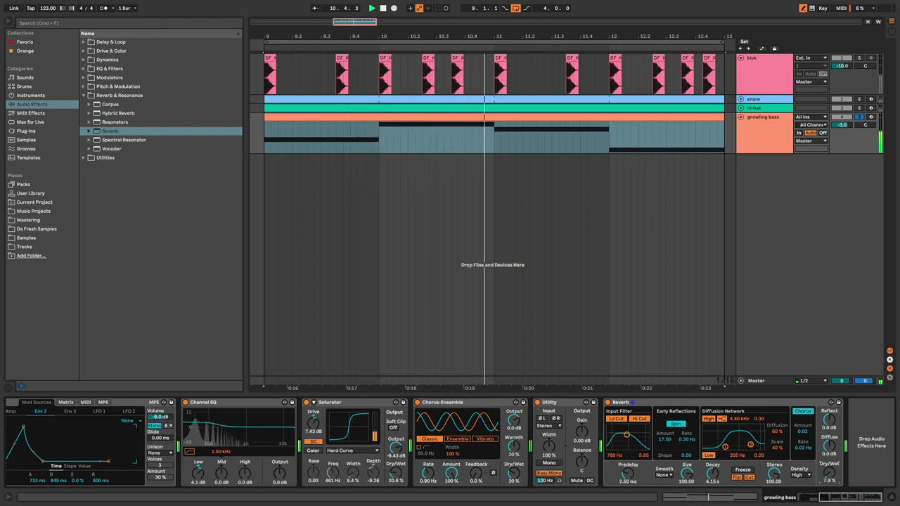
click(608, 403)
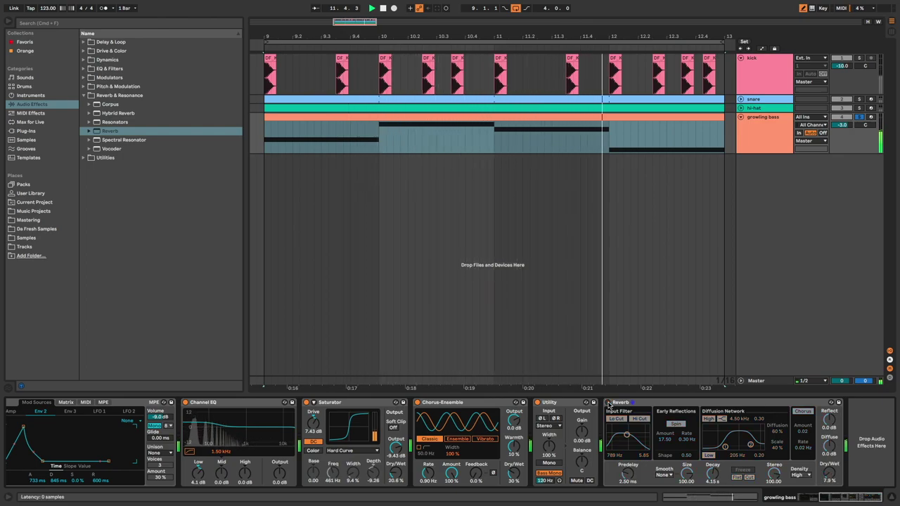
click(609, 403)
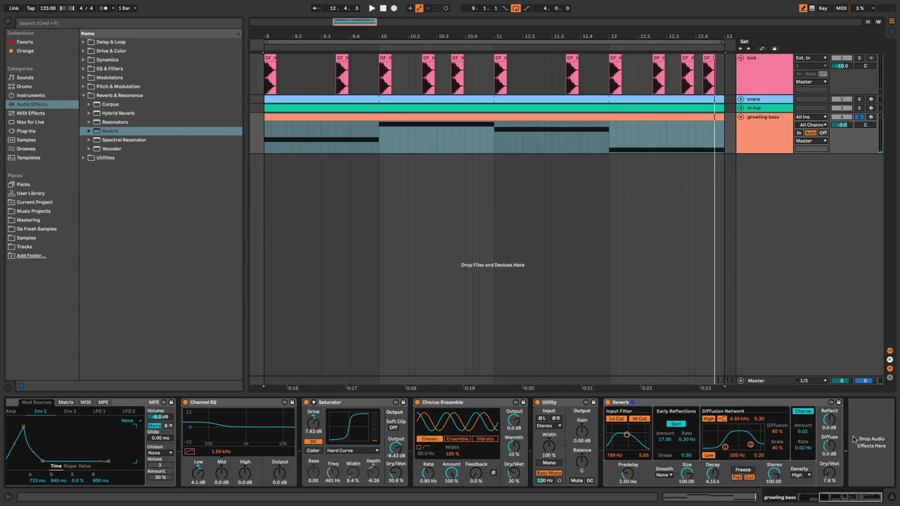
Step: Add Redux after the Reverb, drop its dry/wet to 5.5%, and compare it bypassed and on
click(83, 52)
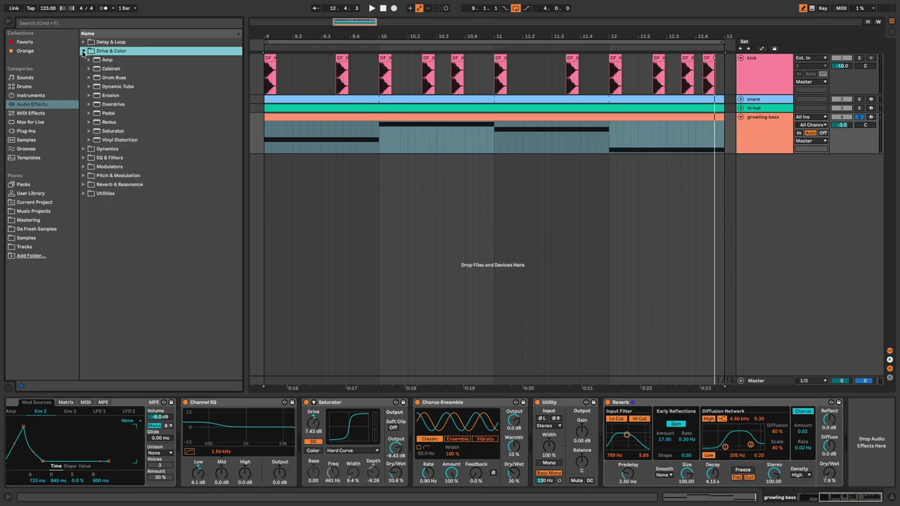
double_click(109, 123)
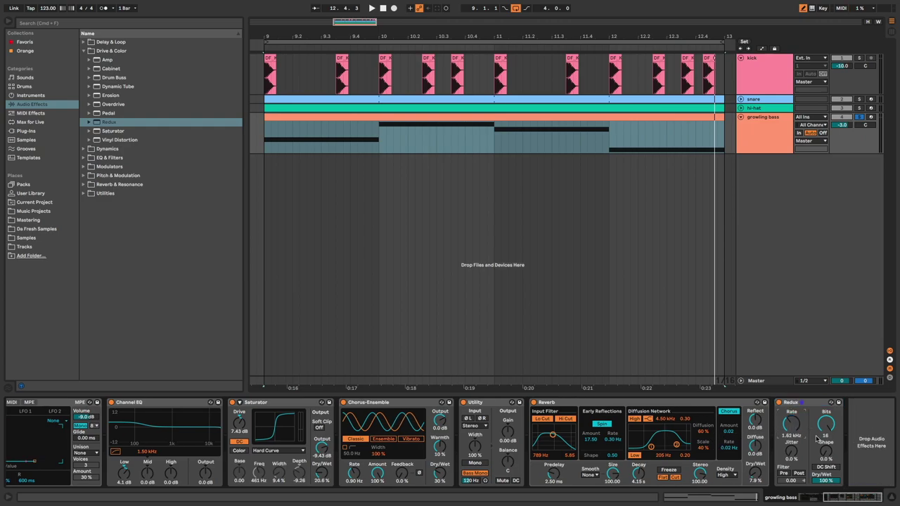
key(space)
drag(829, 481, 830, 487)
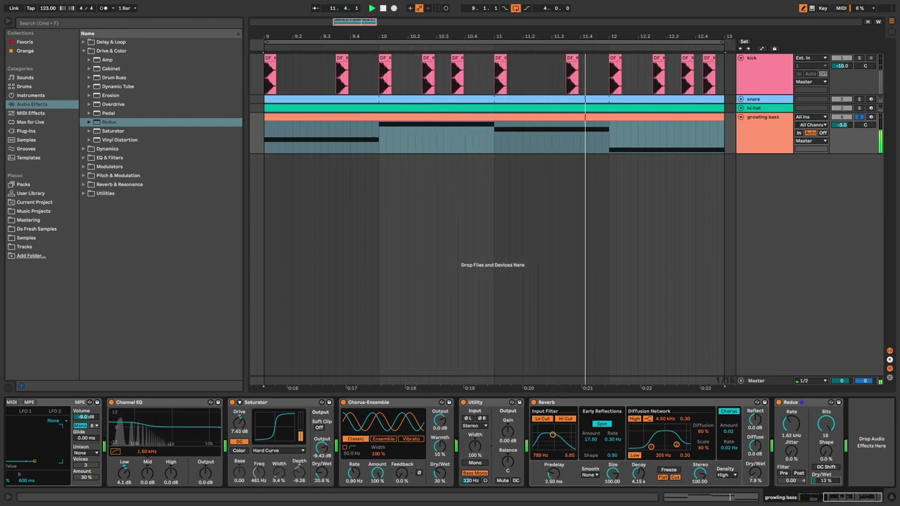
drag(830, 487, 830, 490)
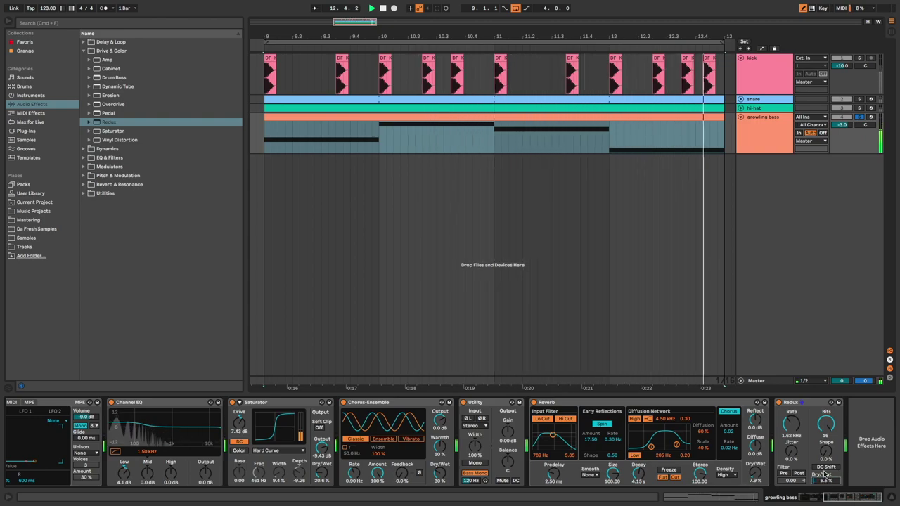
click(779, 403)
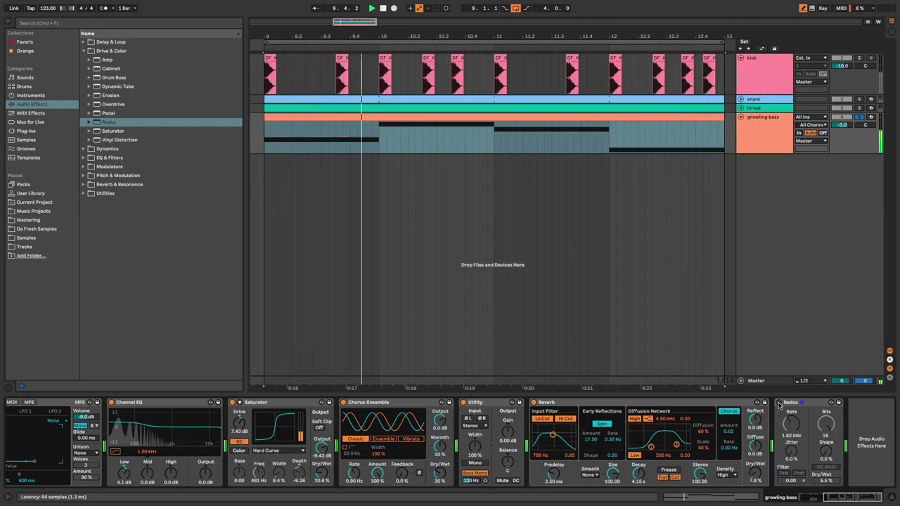
click(779, 402)
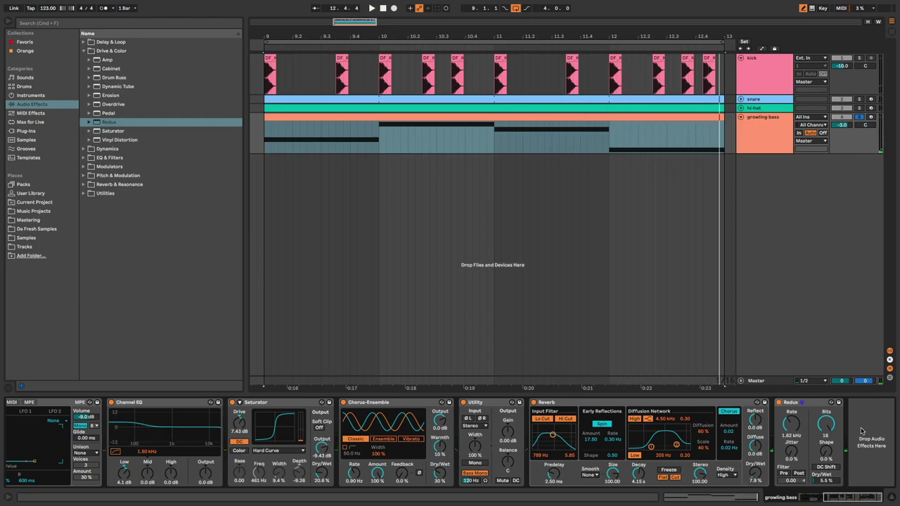
Step: Unsolo the growling bass, play all tracks from bar 9, and raise the Wavetable filter cutoff slightly
scroll(862, 431, up, 5)
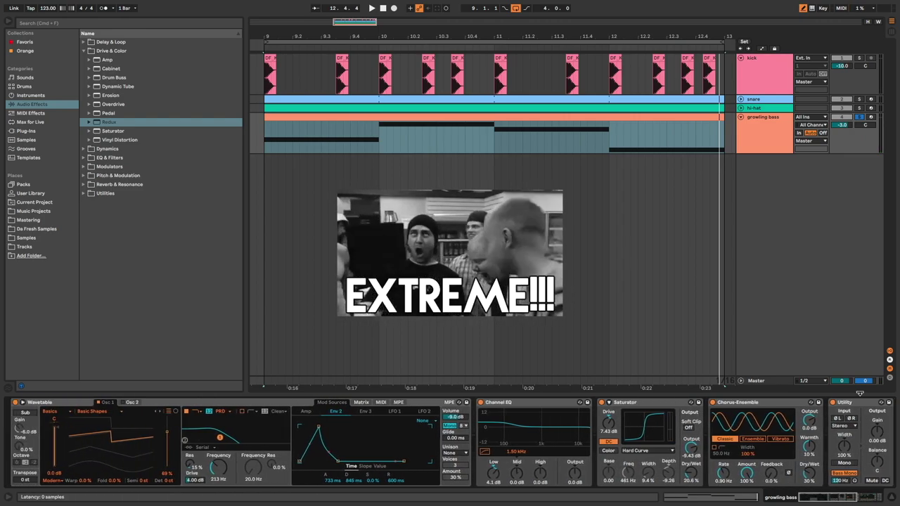
click(859, 117)
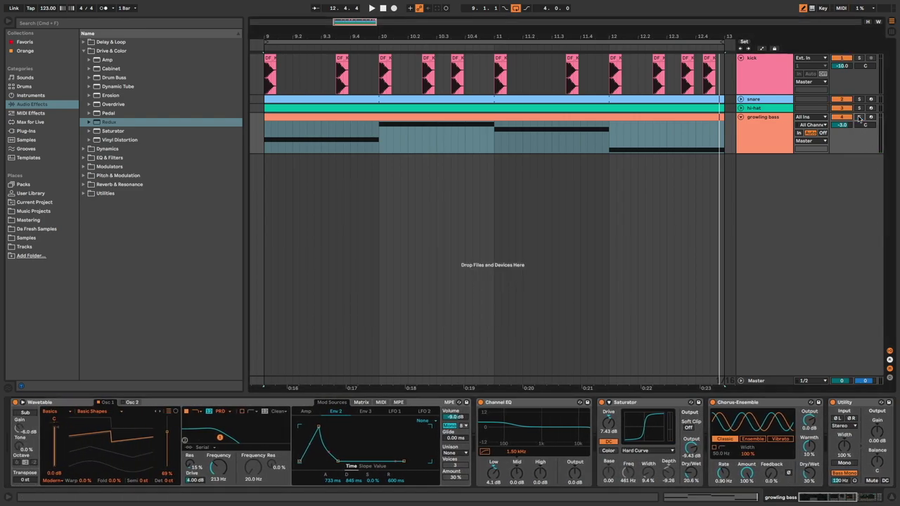
click(262, 137)
key(space)
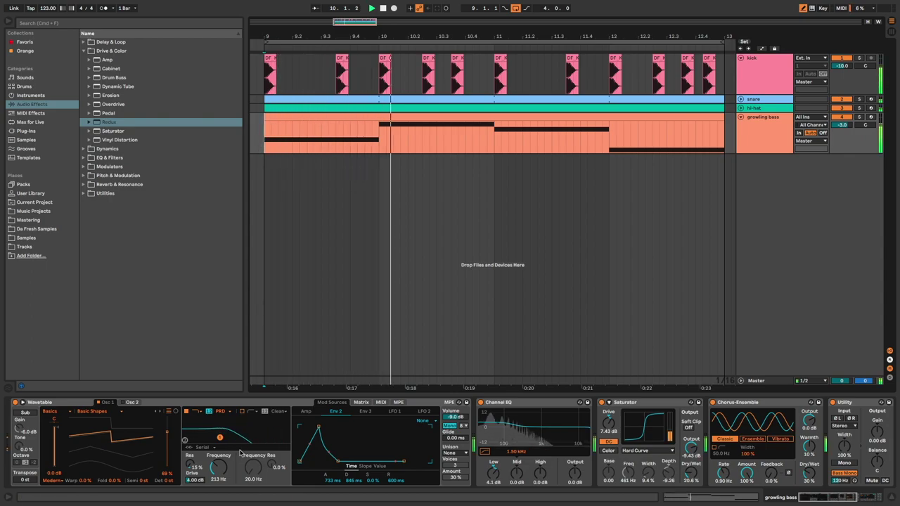
drag(222, 470, 222, 438)
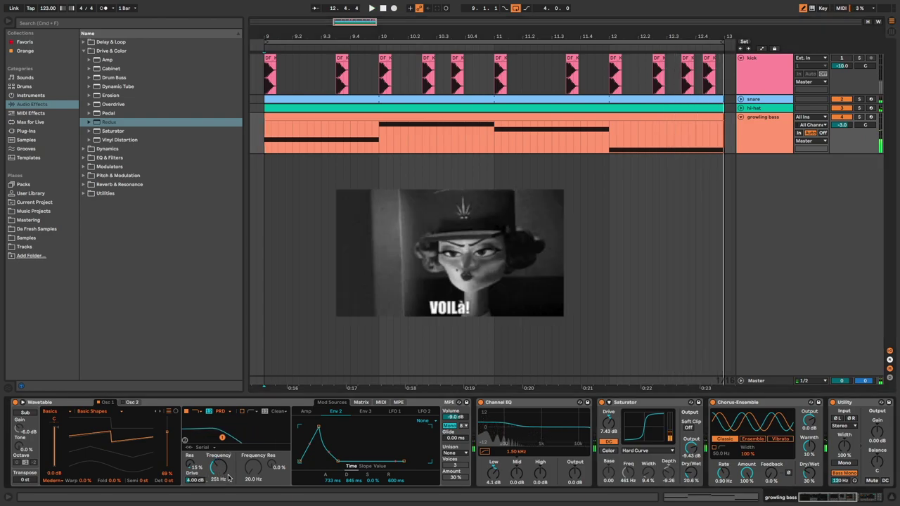